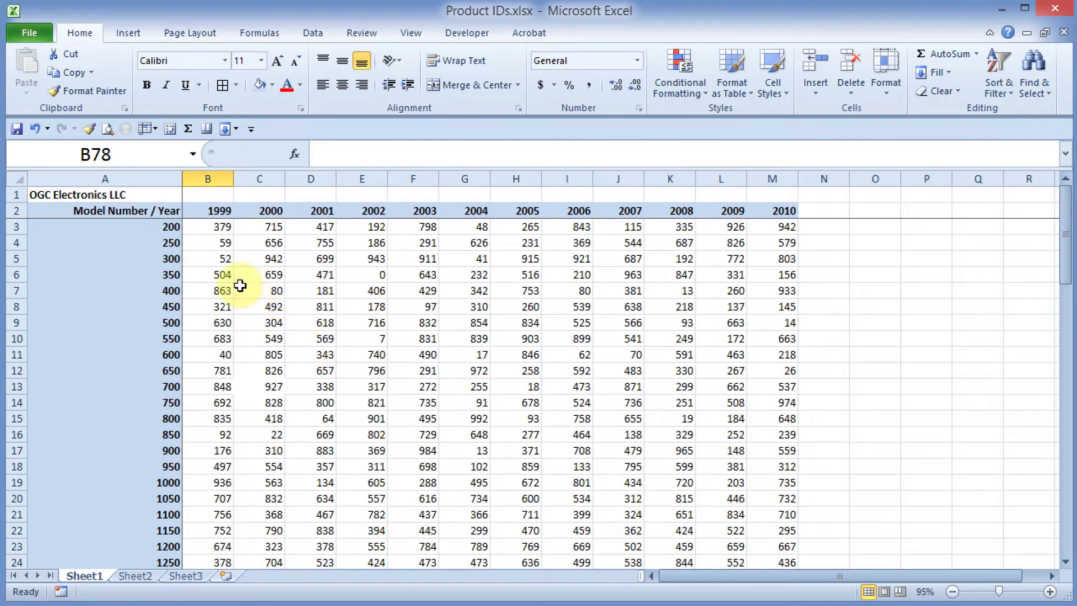
Look up the product ID for model 300 in year 2002 and check the entries below it.
{"action": "left_click", "coordinate": [170, 261]}
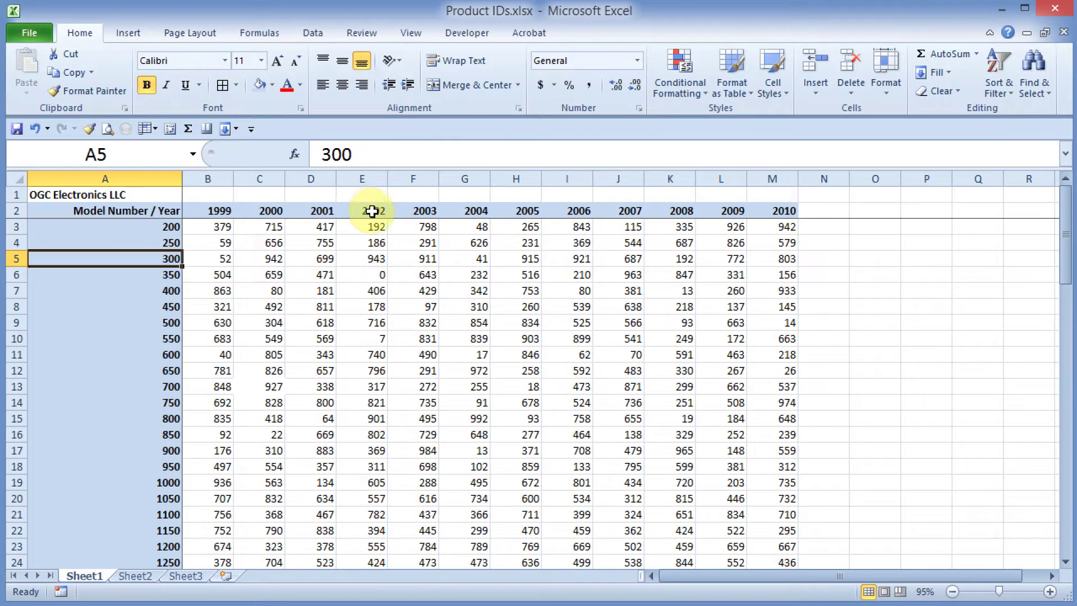
{"action": "left_click", "coordinate": [370, 263]}
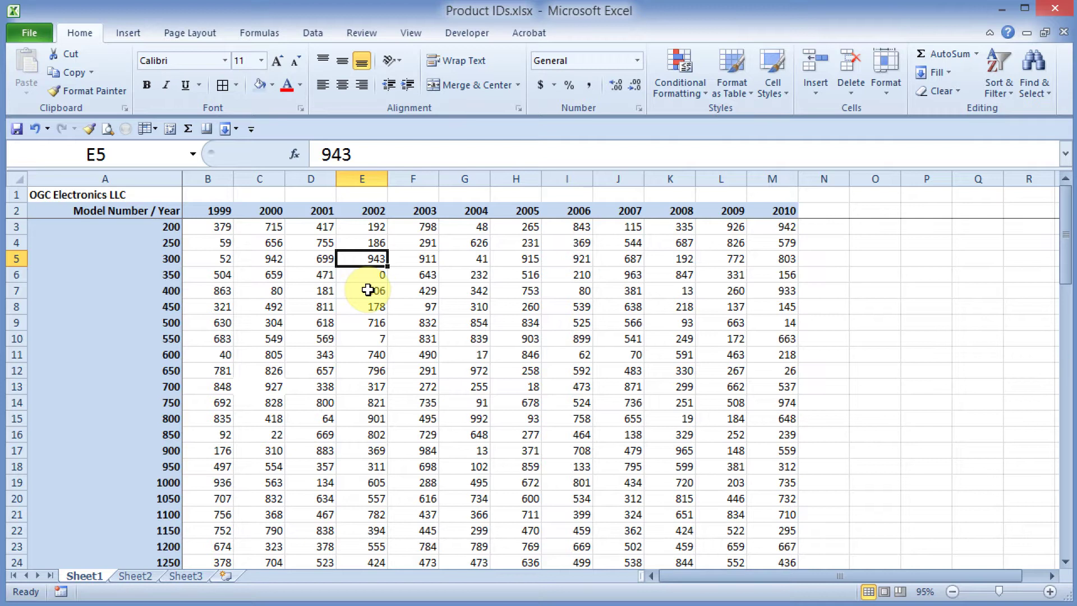
{"action": "key", "text": "Down"}
{"action": "key", "text": "Down"}
{"action": "key", "text": "Down"}
{"action": "key", "text": "Down"}
{"action": "key", "text": "Down"}
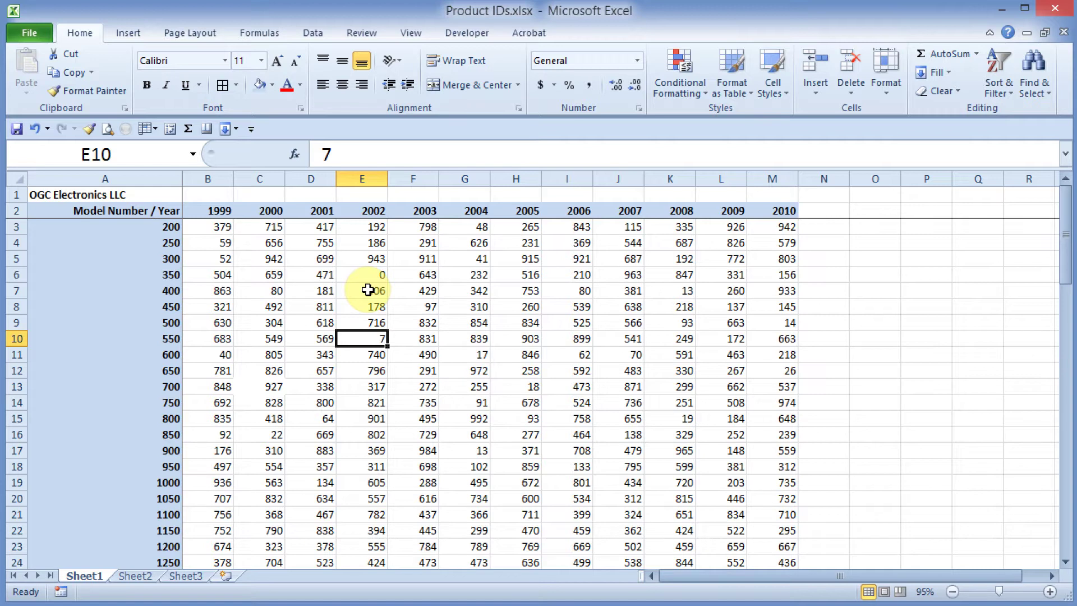
Name the entire product ID table, including its header rows and model numbers, mydata.
{"action": "key", "text": "ctrl+a"}
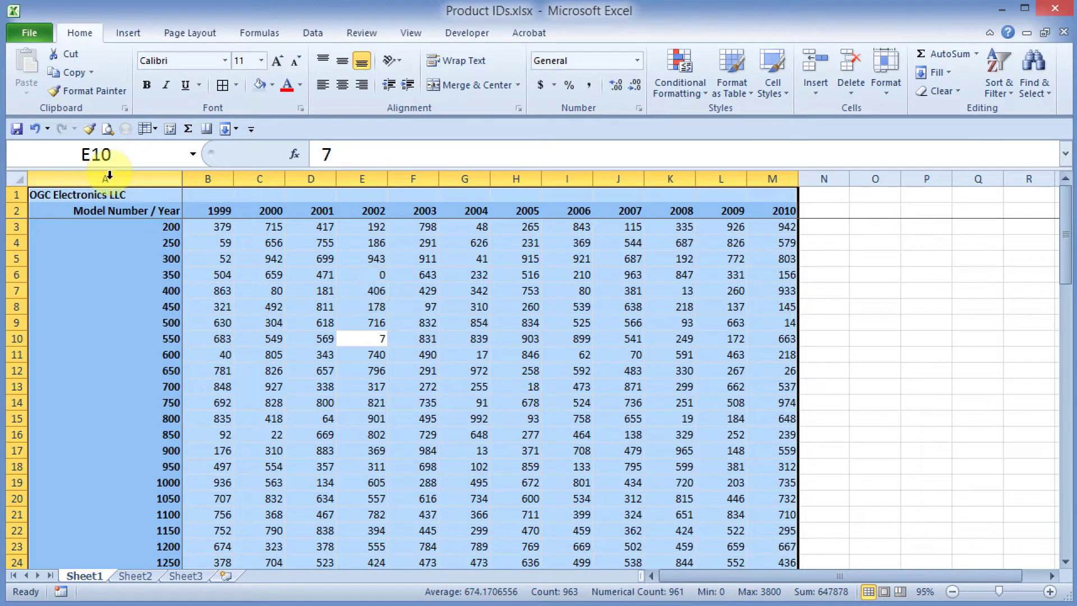
{"action": "left_click", "coordinate": [103, 154]}
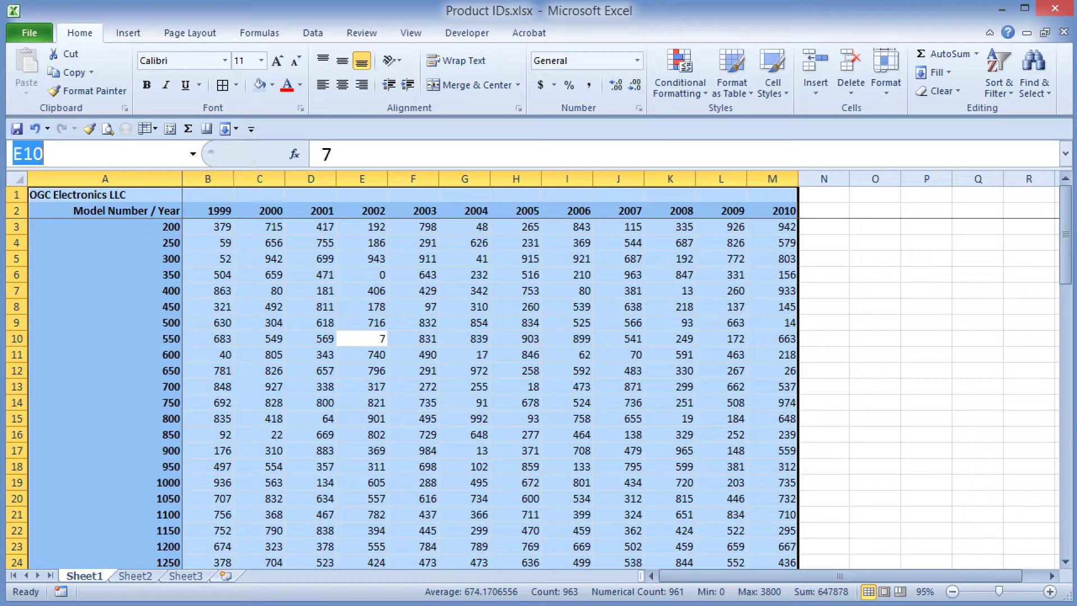
{"action": "type", "text": "mydata"}
{"action": "key", "text": "Return"}
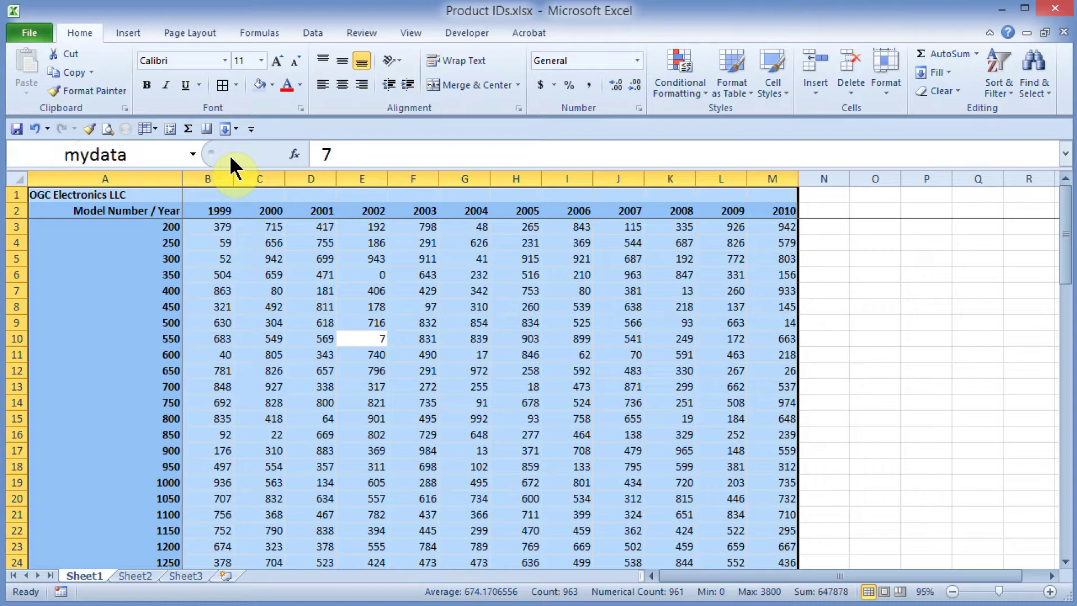
{"action": "left_click", "coordinate": [422, 289]}
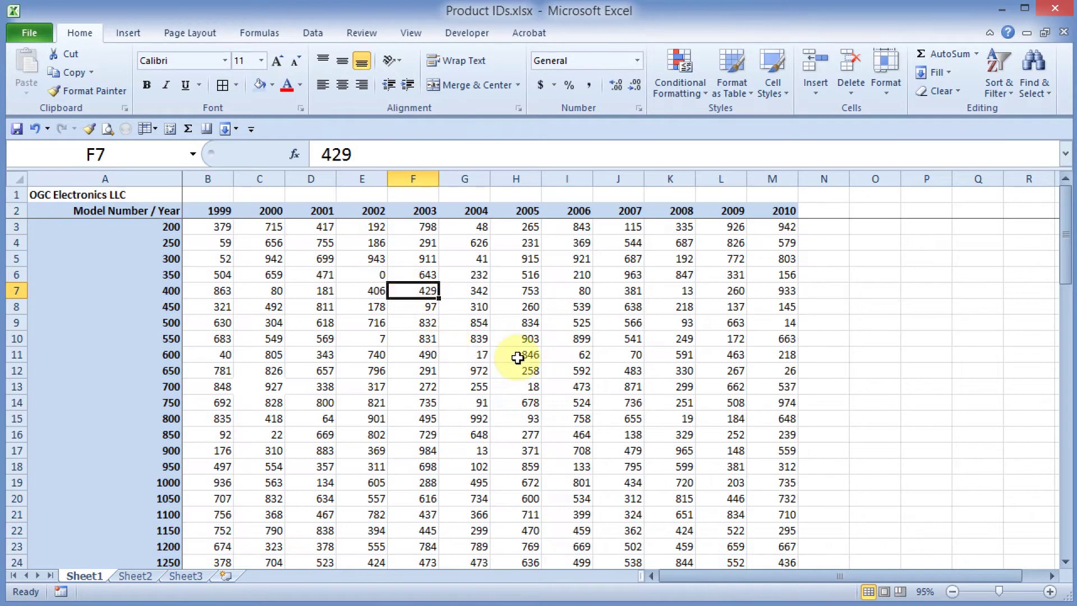
Enter 3300 as the Model value in cell B78 below the table.
{"action": "scroll", "coordinate": [473, 380], "scroll_direction": "down", "scroll_amount": 20}
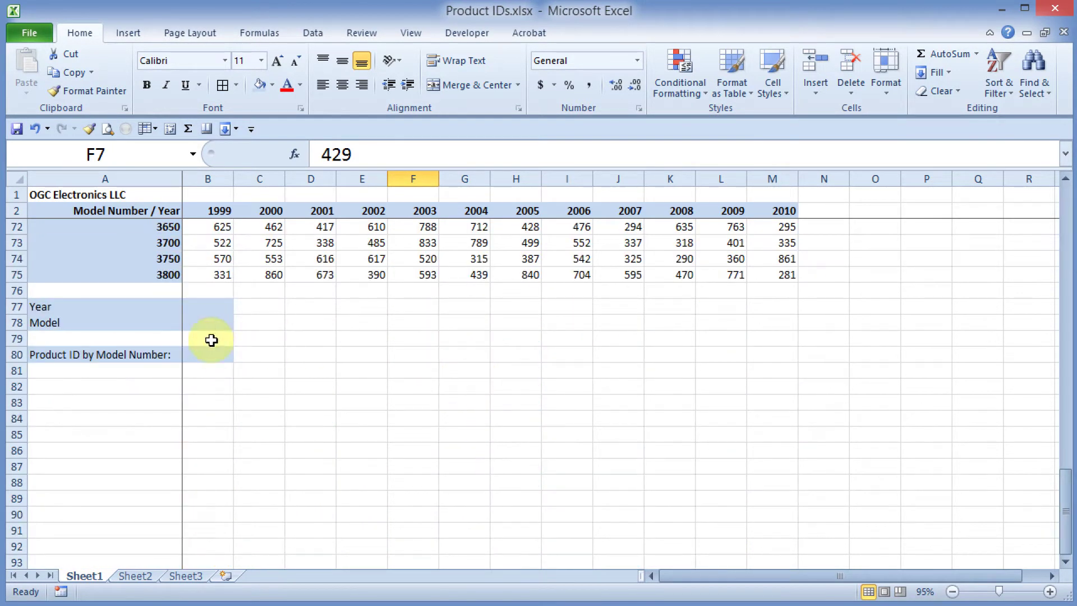
{"action": "left_click", "coordinate": [220, 323]}
{"action": "scroll", "coordinate": [418, 318], "scroll_direction": "up", "scroll_amount": 3}
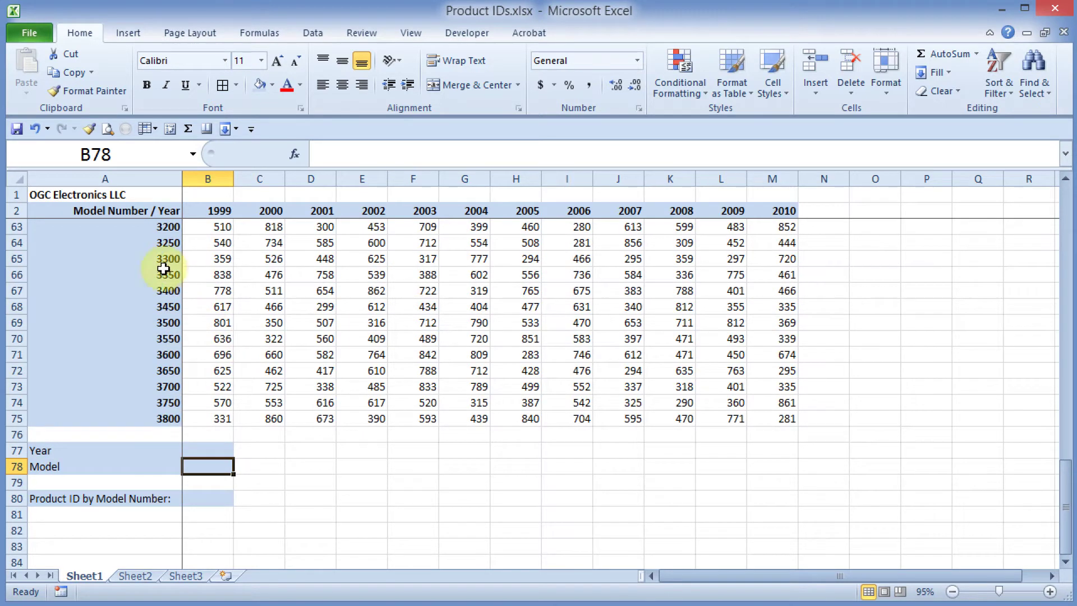
{"action": "type", "text": "3300"}
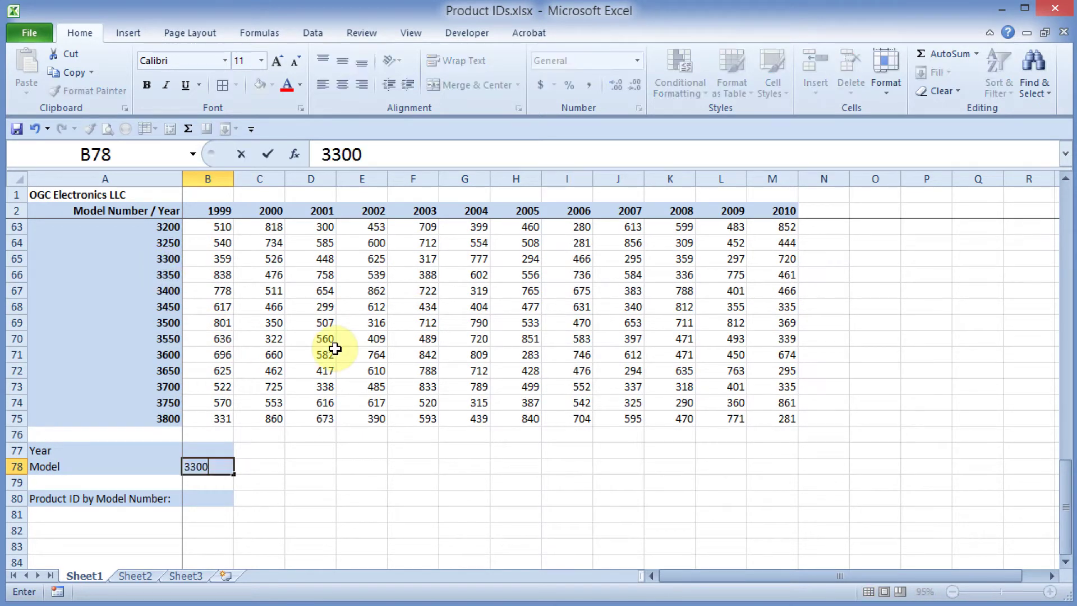
{"action": "left_click", "coordinate": [217, 464]}
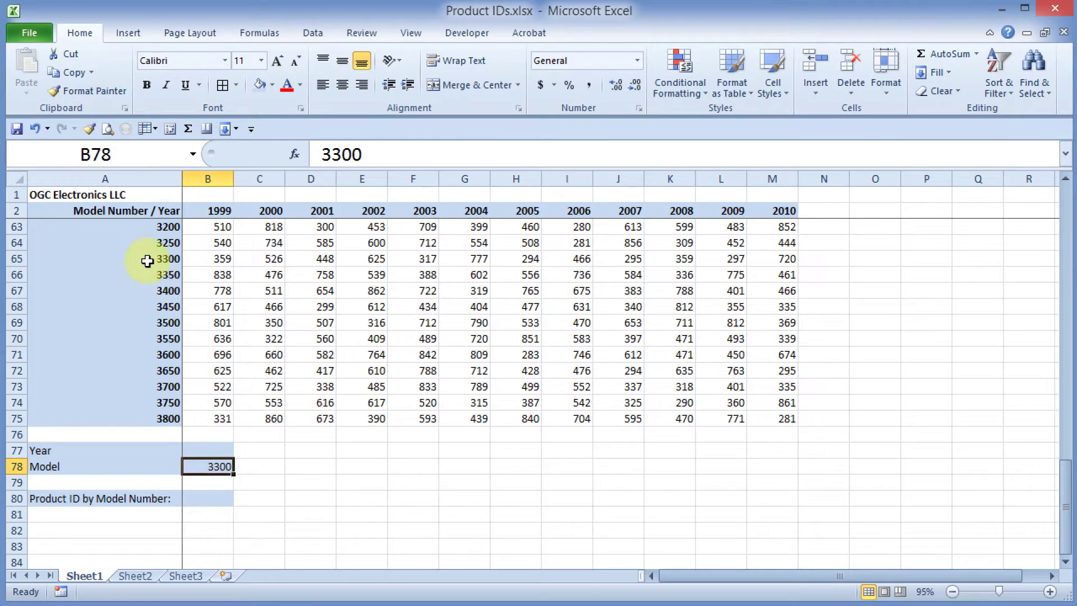
Select the whole row of model 3300 to review its product IDs across the years.
{"action": "left_click", "coordinate": [56, 257]}
{"action": "key", "text": "shift+space"}
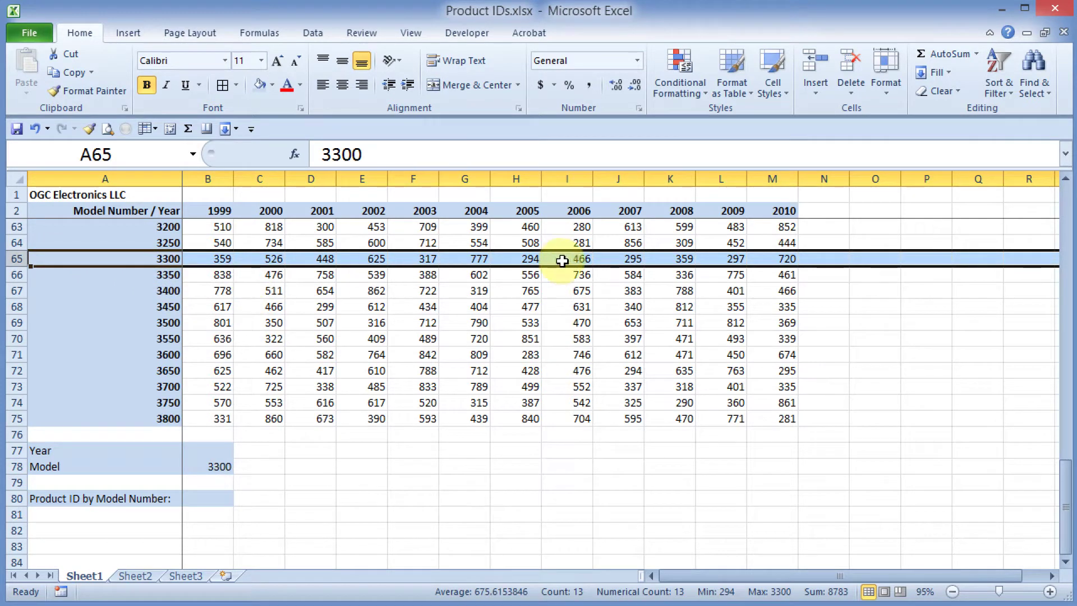
{"action": "left_click", "coordinate": [364, 484]}
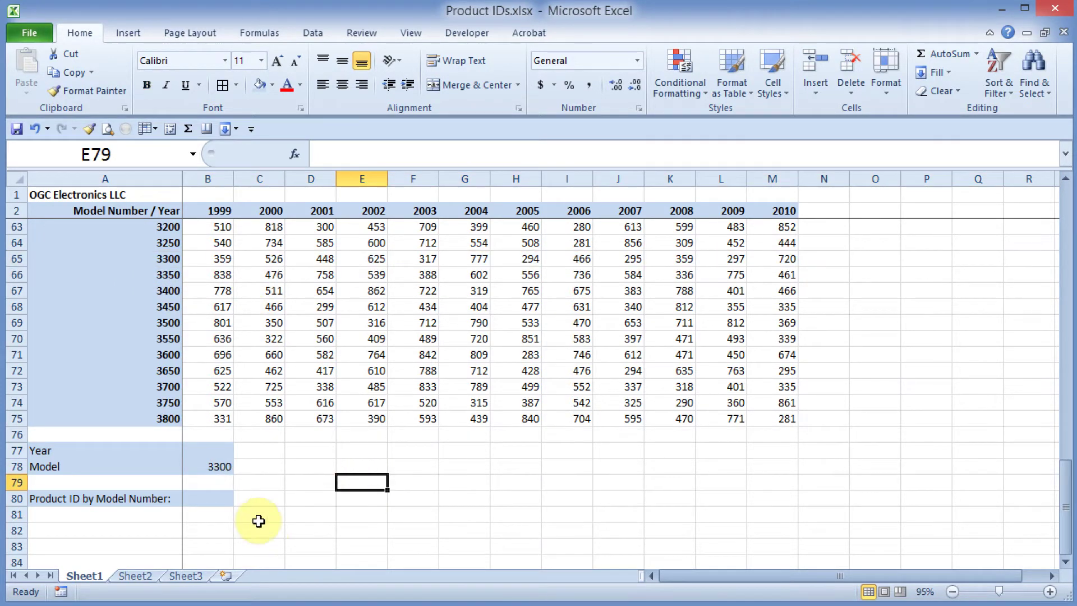
Enter =VLOOKUP(B78,mydata,6) in B80 to return the model's 2003 product ID, and check it against the table.
{"action": "left_click", "coordinate": [216, 498]}
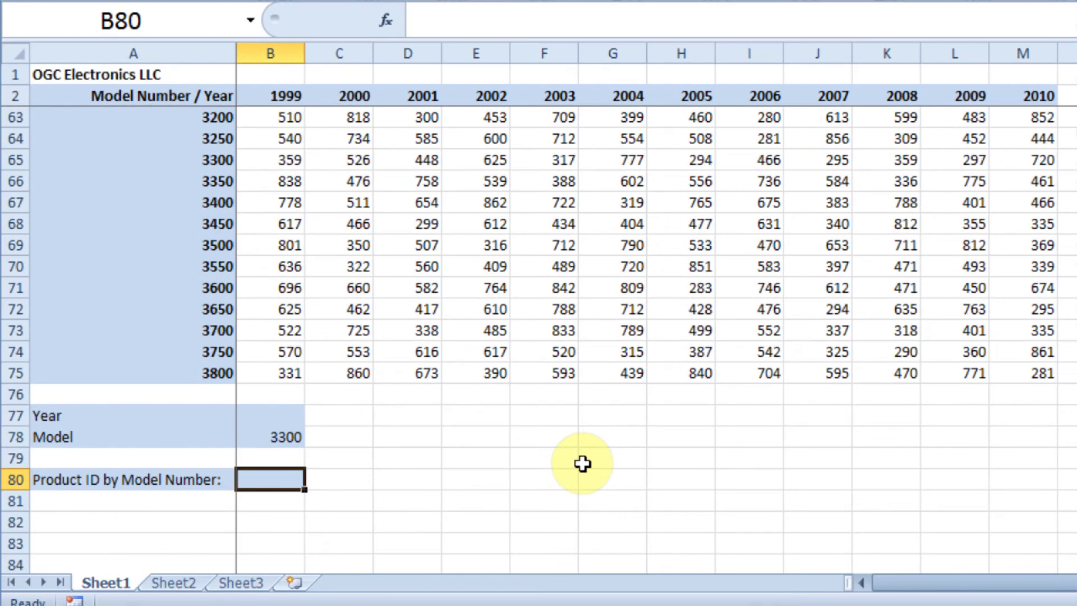
{"action": "type", "text": "=vlookup("}
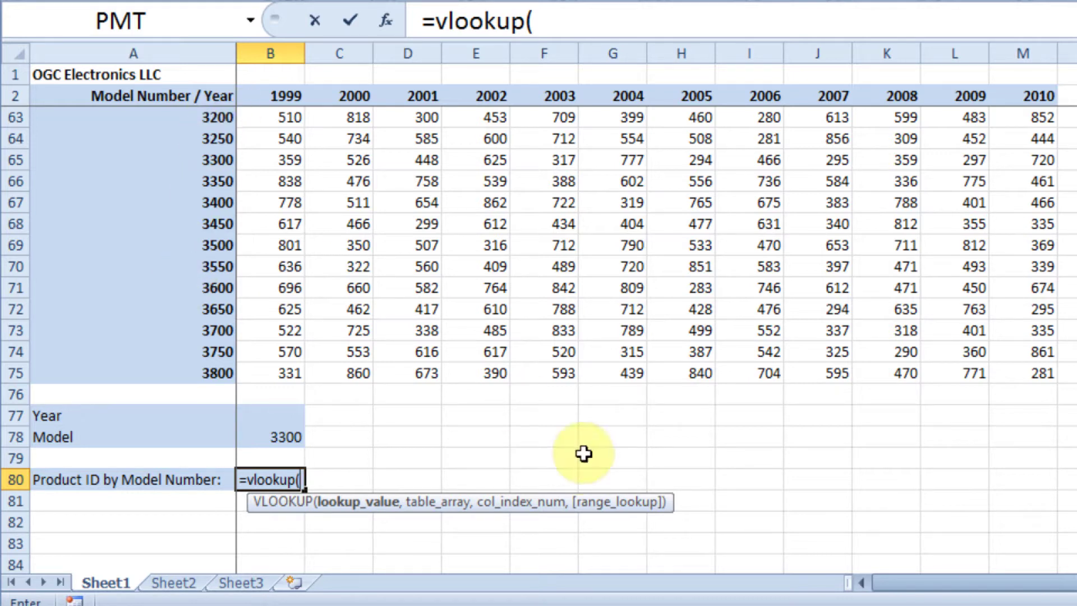
{"action": "left_click", "coordinate": [283, 437]}
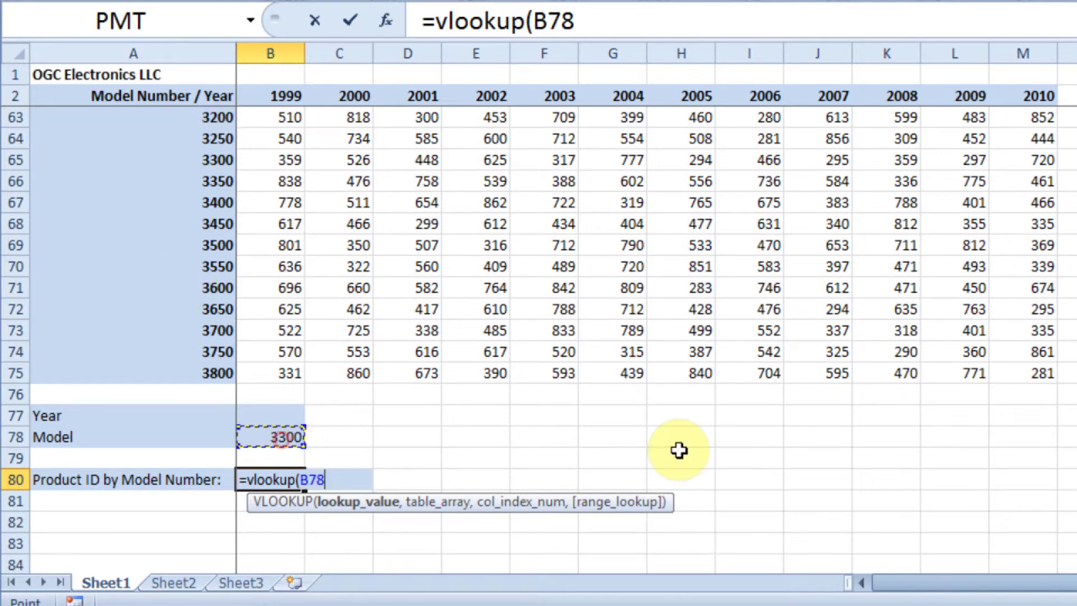
{"action": "type", "text": ","}
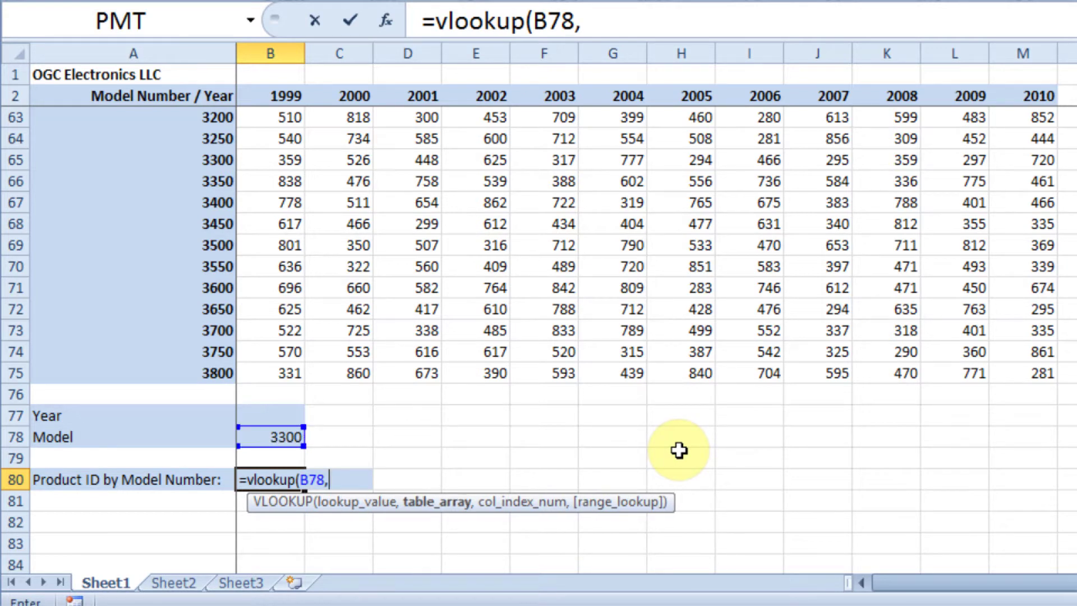
{"action": "type", "text": "mydata,6"}
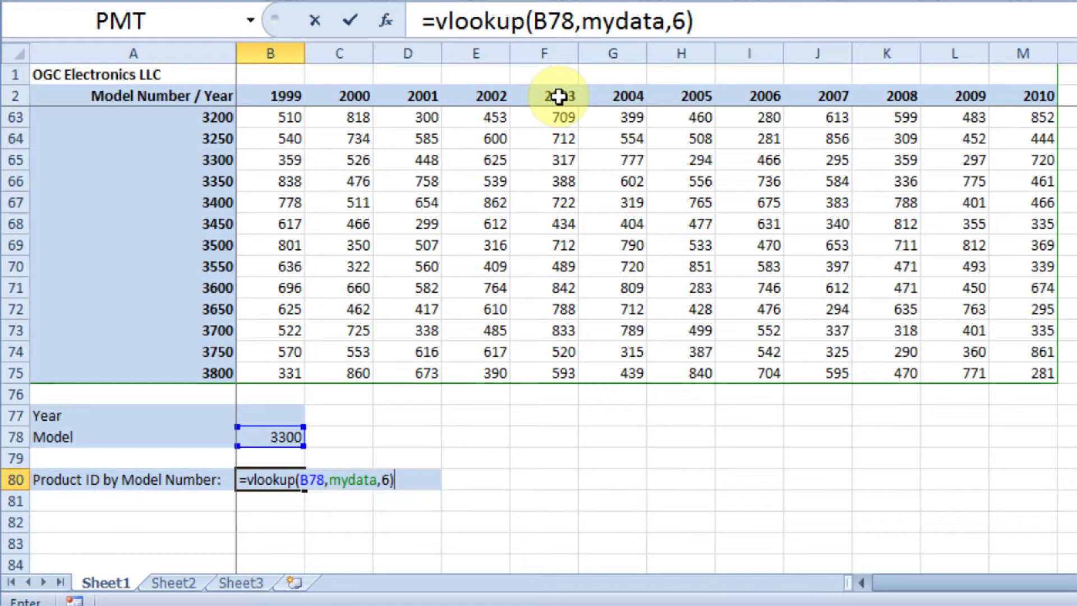
{"action": "key", "text": "Return"}
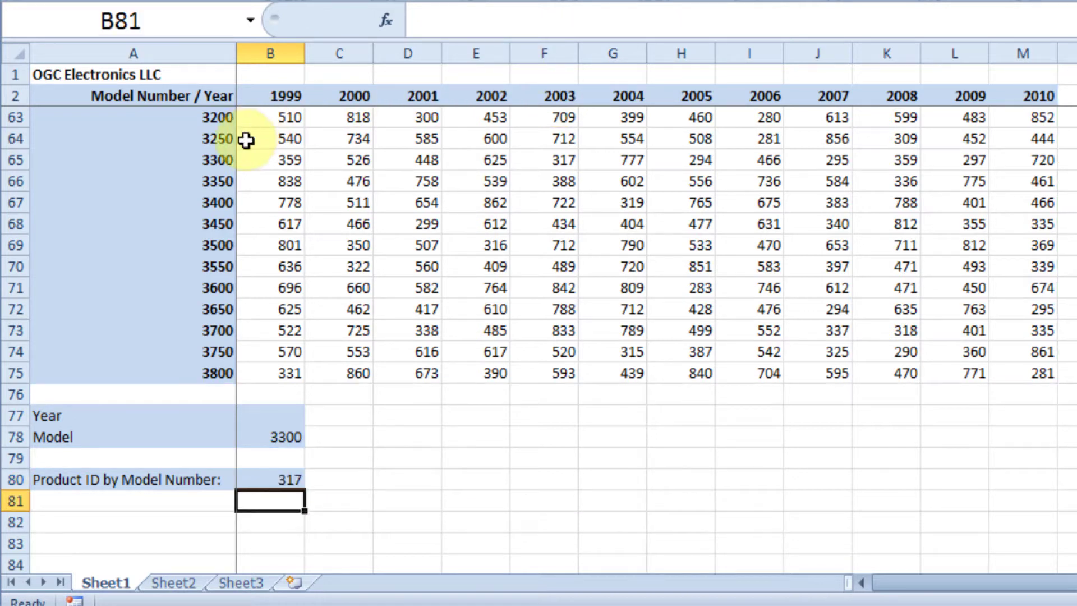
{"action": "left_click", "coordinate": [548, 162]}
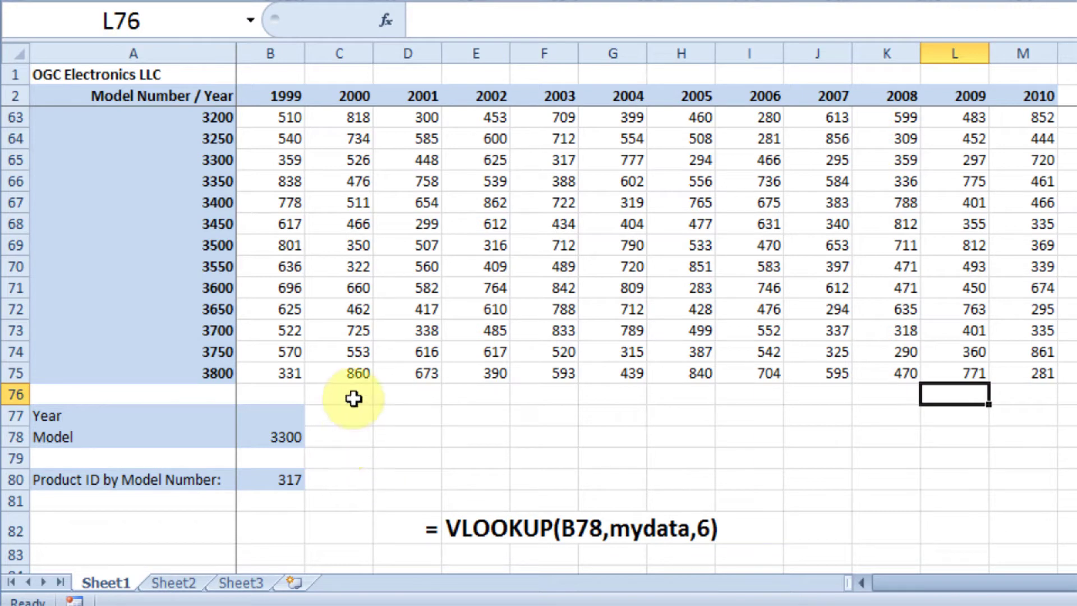
Enter =MATCH(2005,A2:M2) in cell E77 to find the position of year 2005 in the header row.
{"action": "left_click", "coordinate": [300, 418]}
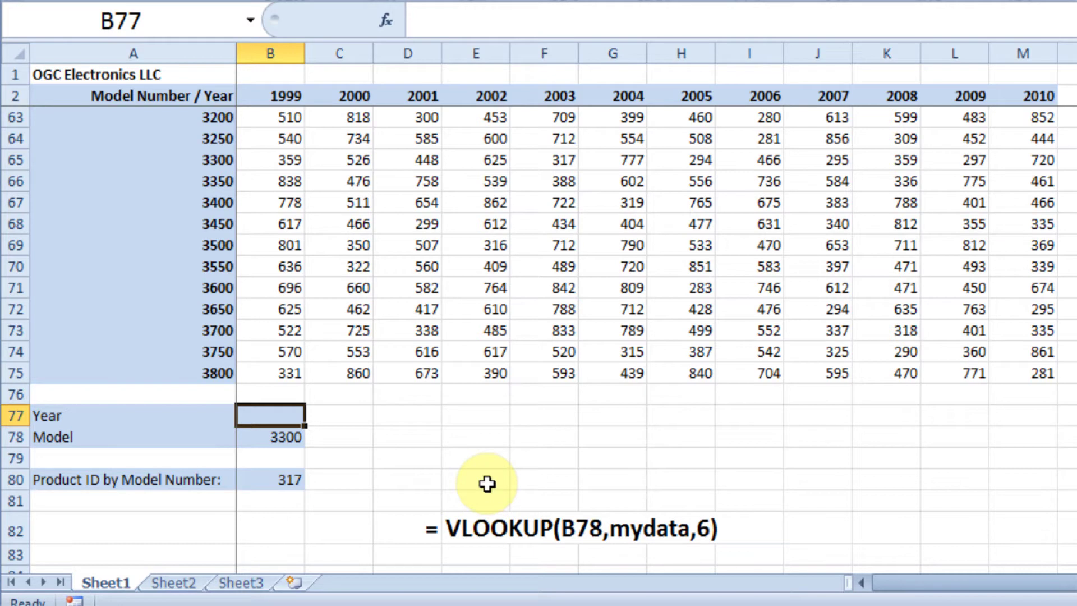
{"action": "key", "text": "Right"}
{"action": "key", "text": "Right"}
{"action": "key", "text": "Right"}
{"action": "type", "text": "=Match("}
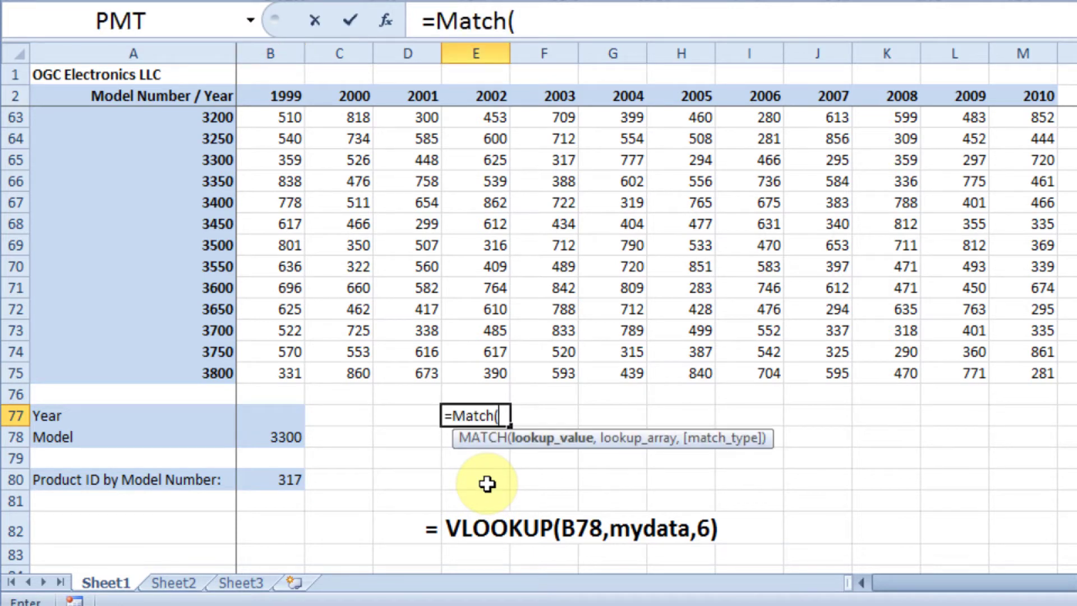
{"action": "type", "text": "2005"}
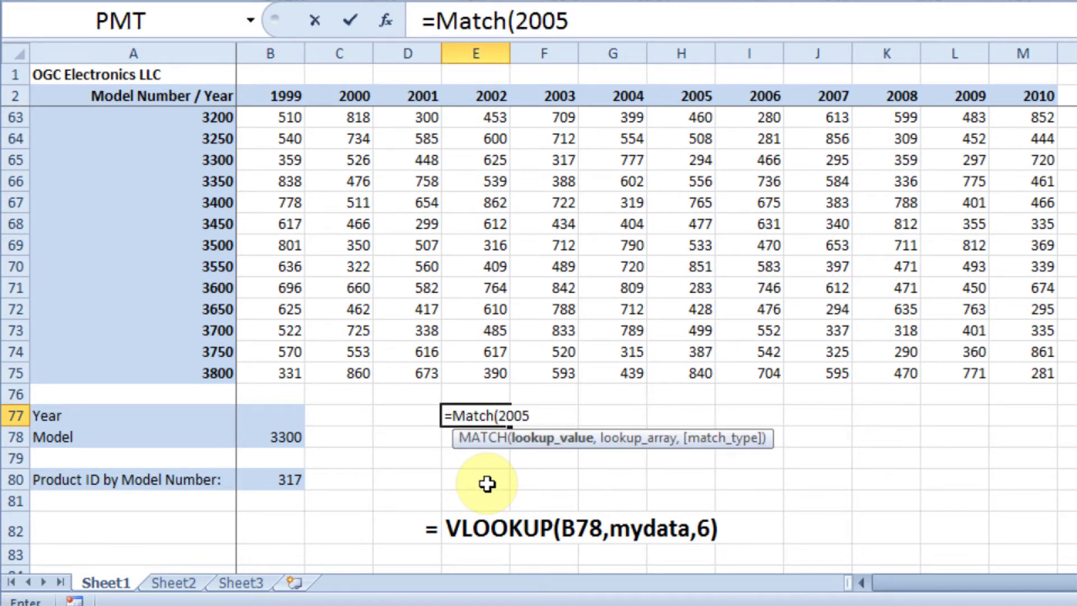
{"action": "type", "text": ","}
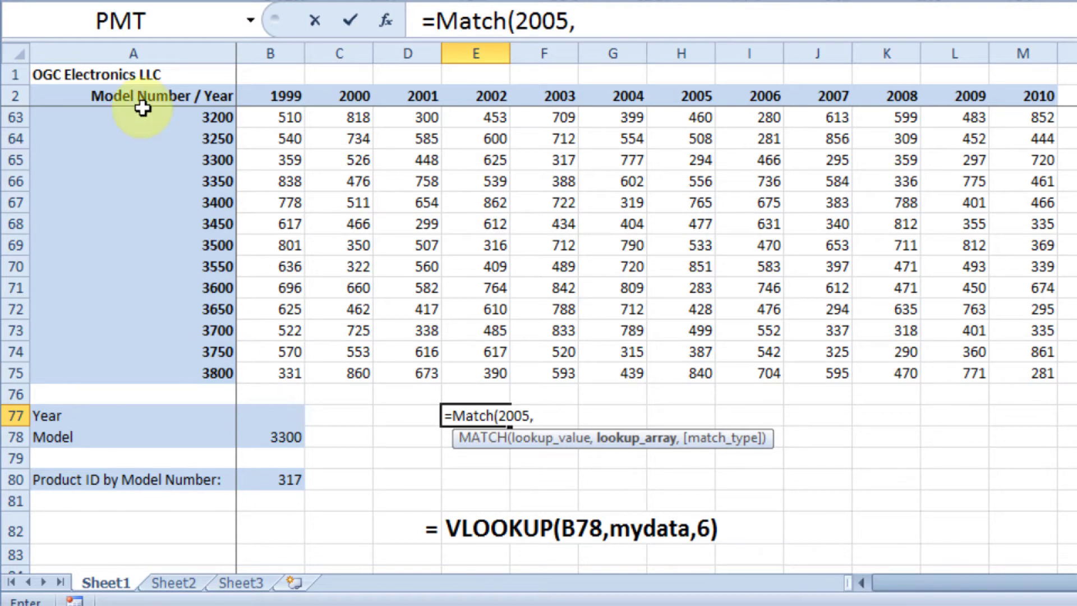
{"action": "left_click_drag", "start_coordinate": [139, 101], "coordinate": [999, 101]}
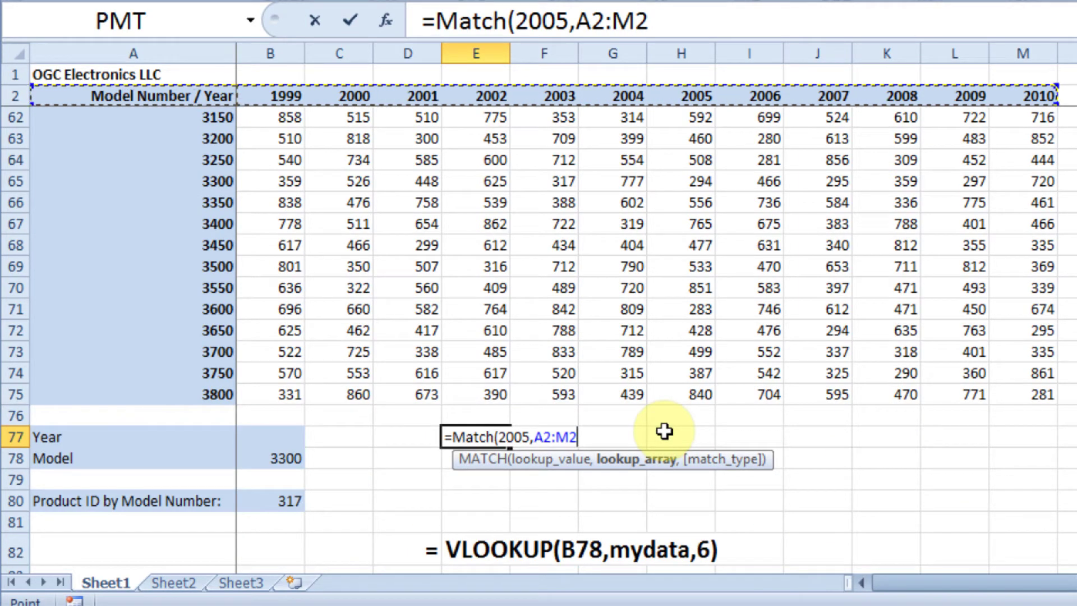
{"action": "type", "text": ")"}
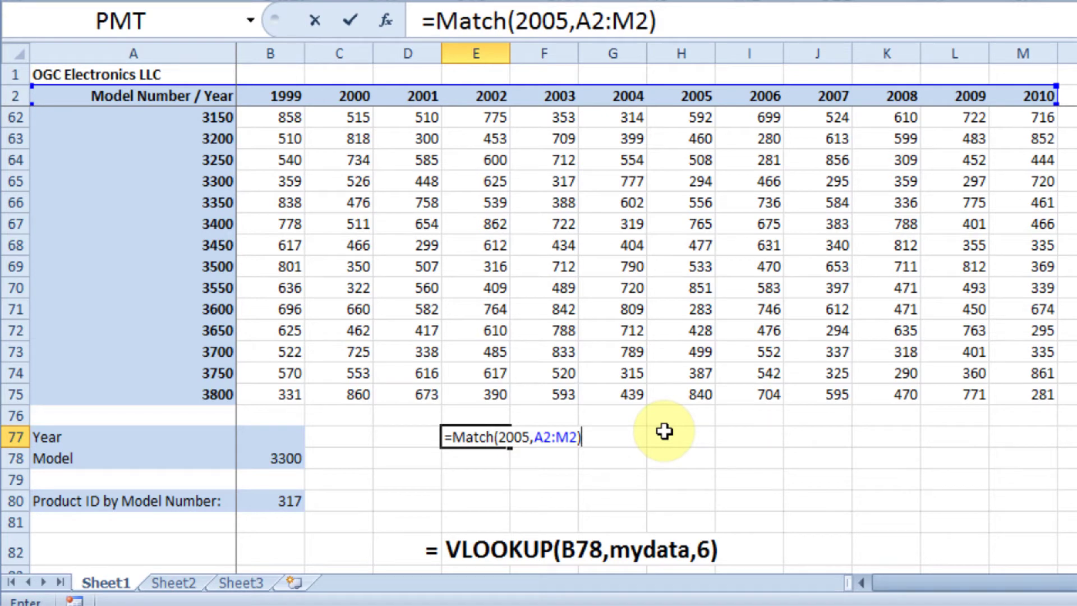
{"action": "key", "text": "Return"}
{"action": "key", "text": "Up"}
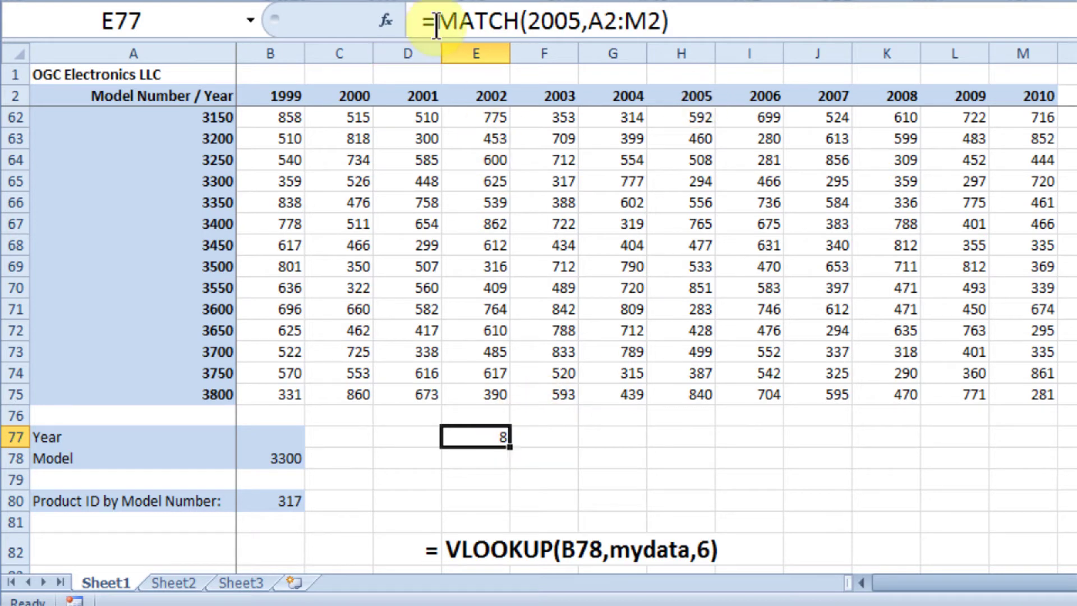
Copy MATCH(2005,A2:M2) from E77 and use it to replace the column index 6 in B80's VLOOKUP formula.
{"action": "left_click_drag", "start_coordinate": [434, 20], "coordinate": [684, 20]}
{"action": "key", "text": "ctrl+c"}
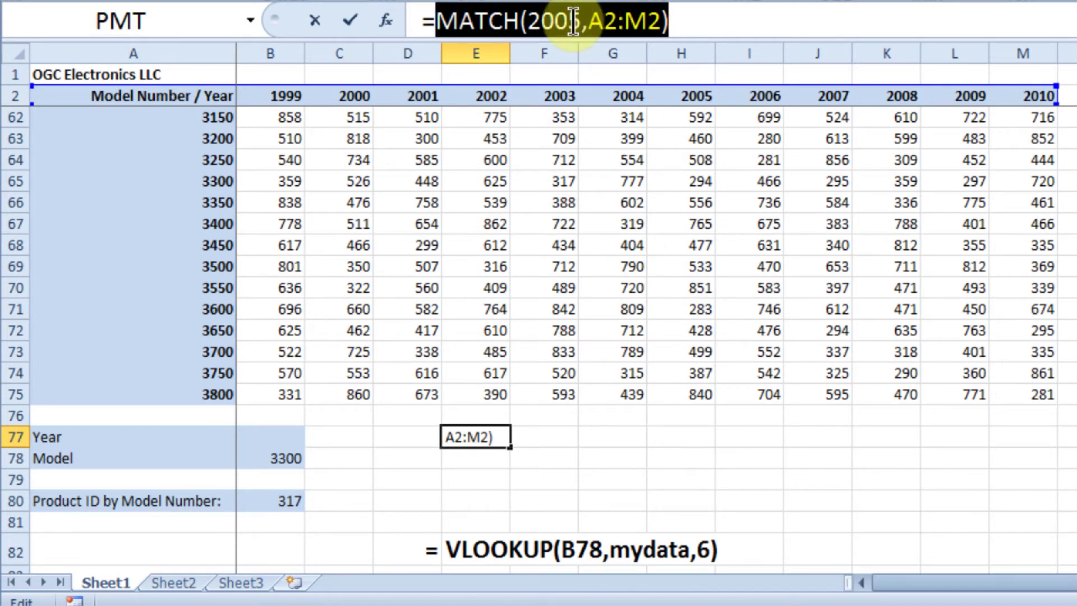
{"action": "key", "text": "Escape"}
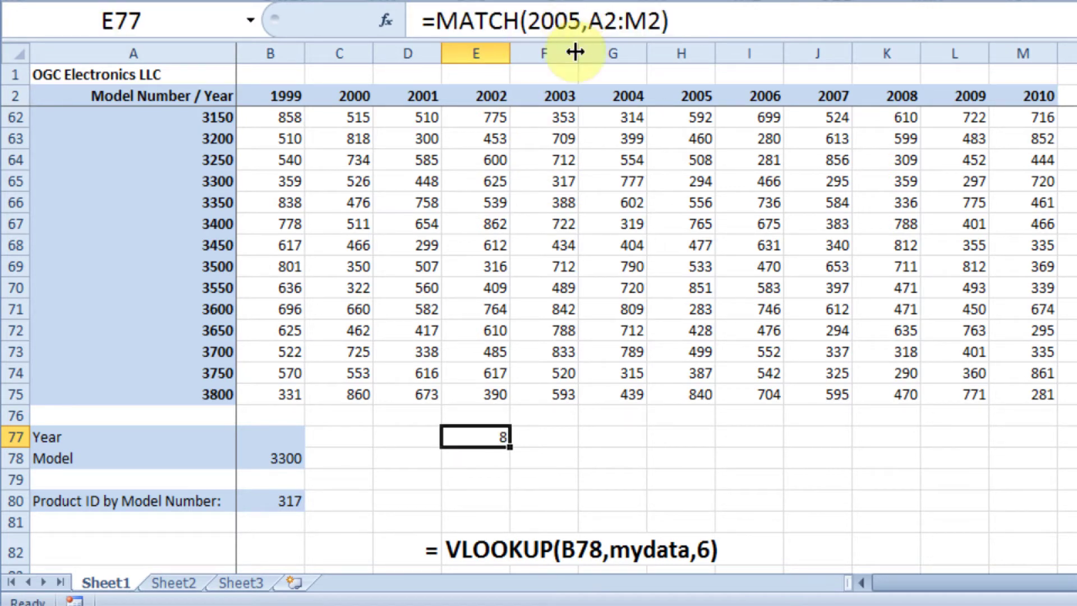
{"action": "left_click", "coordinate": [282, 501]}
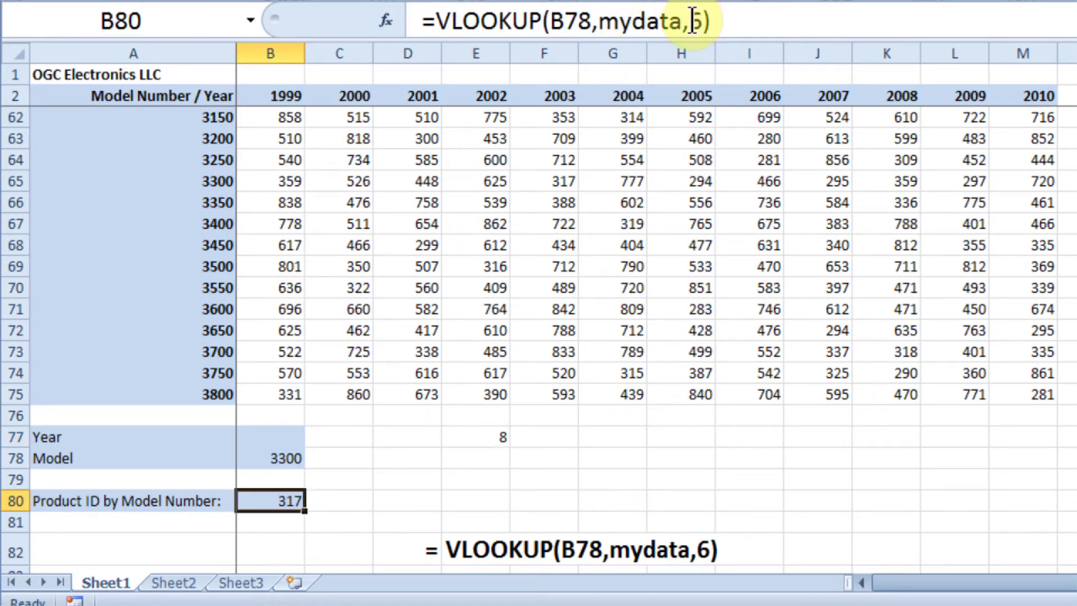
{"action": "left_click", "coordinate": [696, 21]}
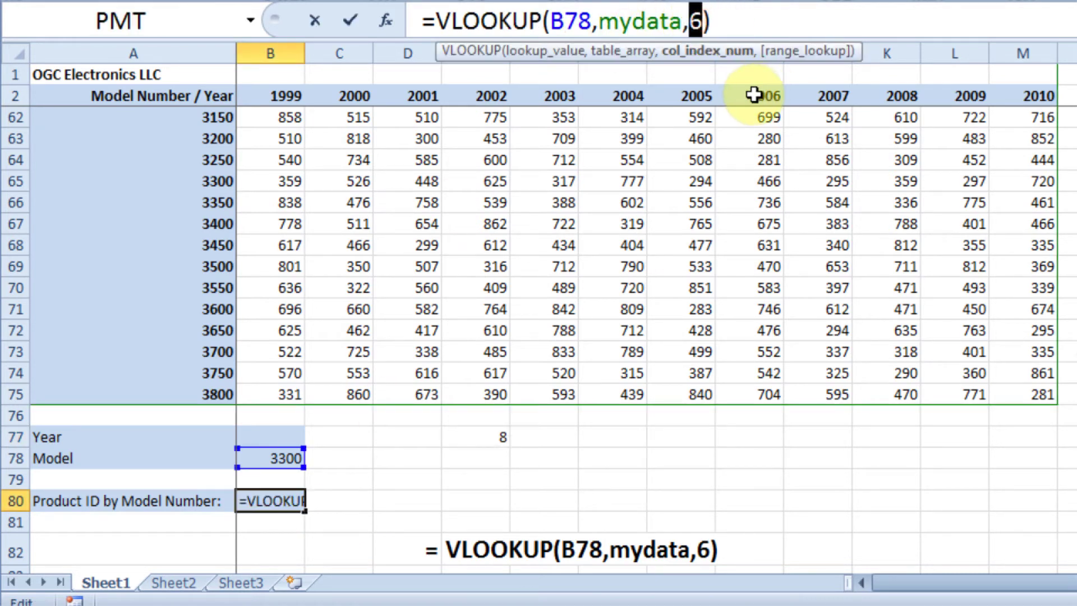
{"action": "key", "text": "ctrl+v"}
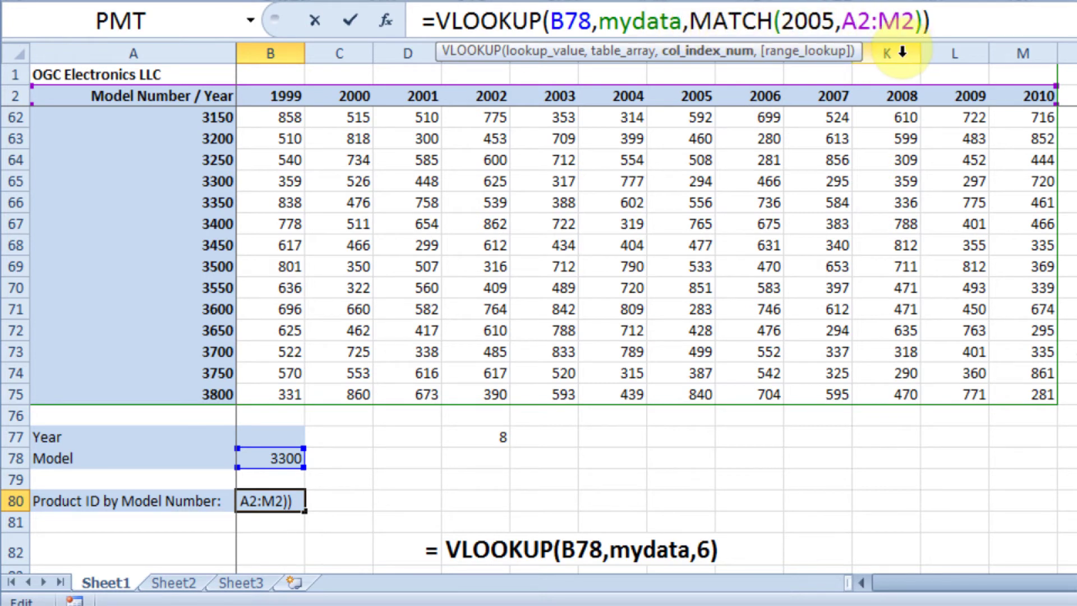
{"action": "key", "text": "Return"}
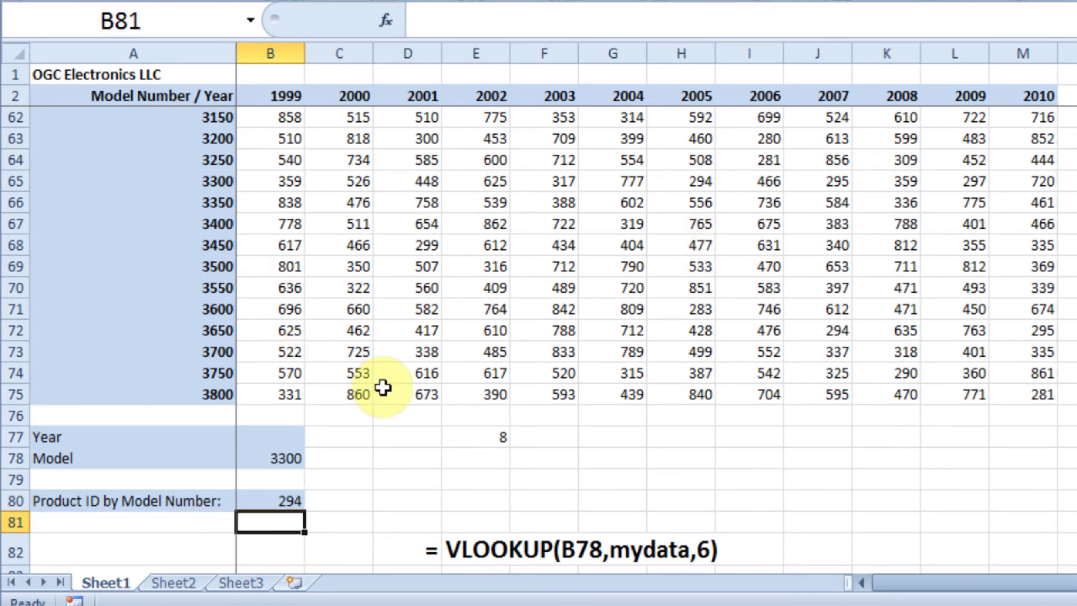
Replace the fixed year 2005 in B80's nested MATCH with a reference to the Year cell B77.
{"action": "key", "text": "Up"}
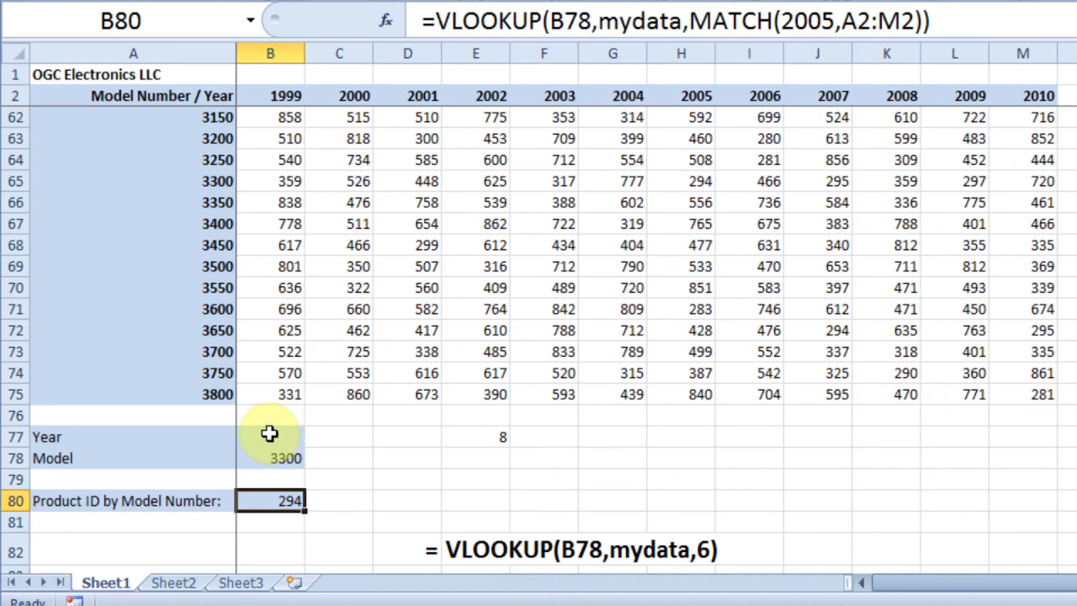
{"action": "double_click", "coordinate": [809, 20]}
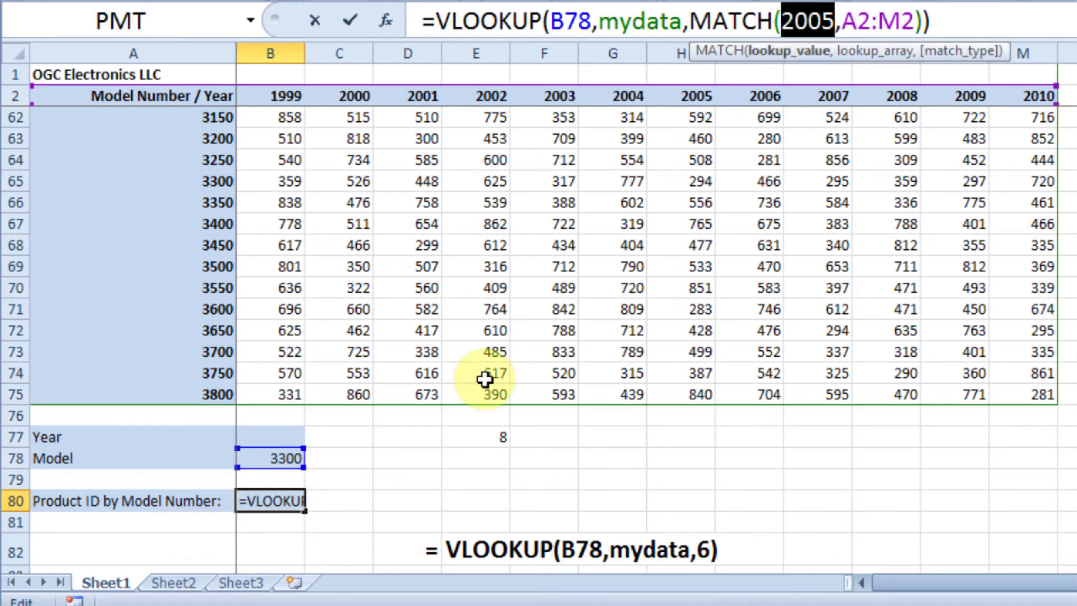
{"action": "left_click", "coordinate": [270, 432]}
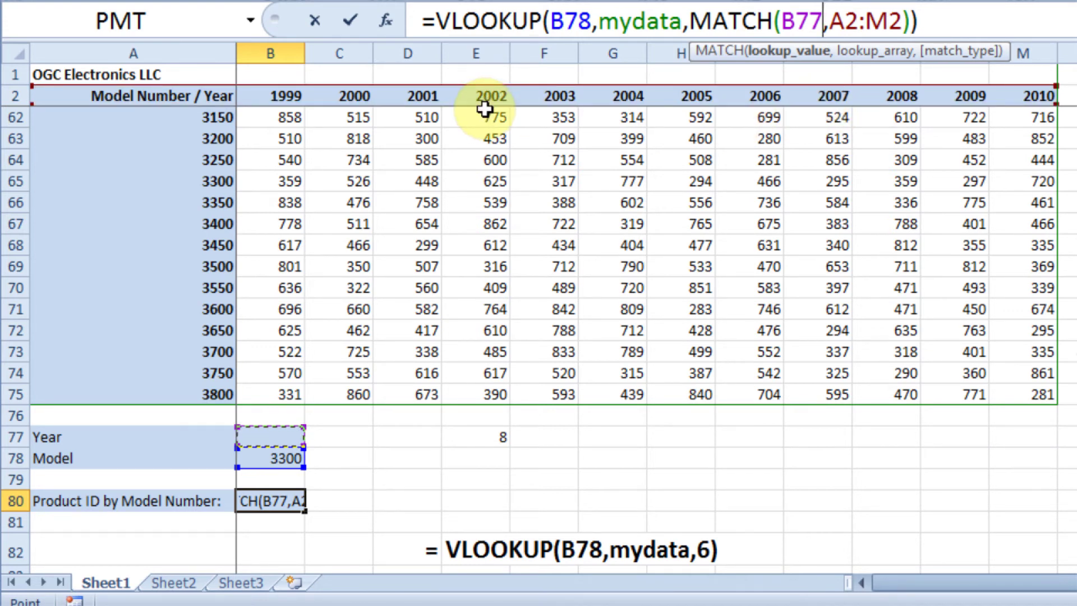
{"action": "key", "text": "Return"}
Enter 2004 as the year in B77 and check B80's product ID against the table row of model 3300.
{"action": "left_click", "coordinate": [269, 441]}
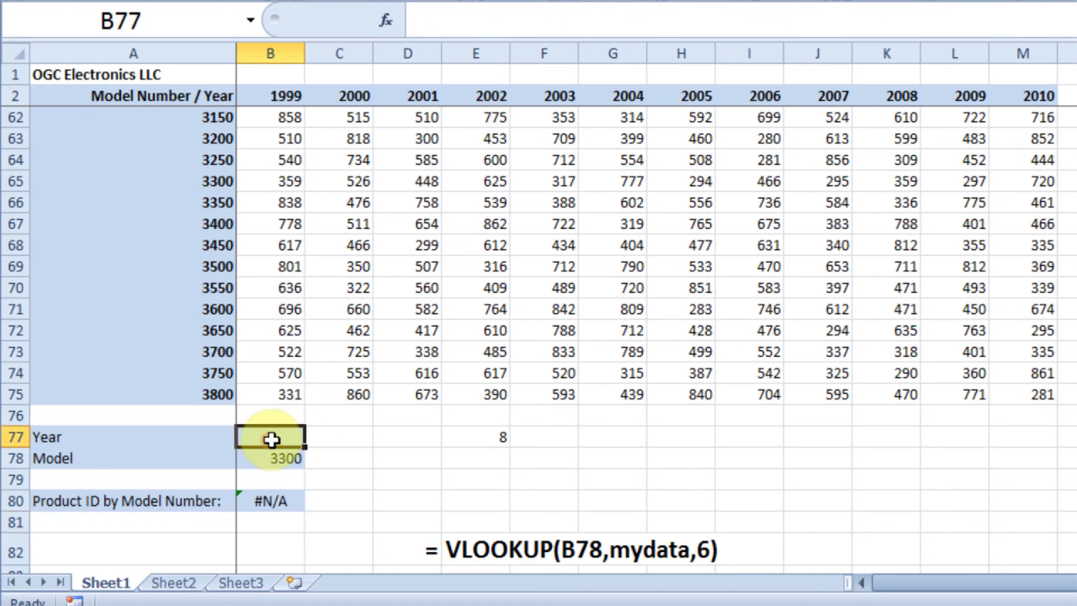
{"action": "type", "text": "2004"}
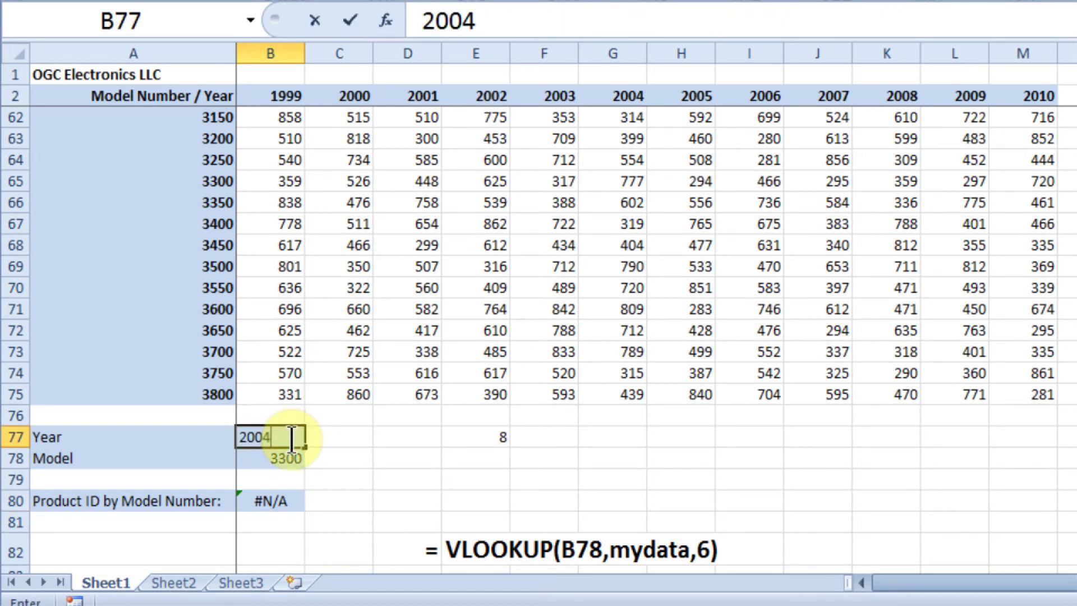
{"action": "left_click", "coordinate": [291, 506]}
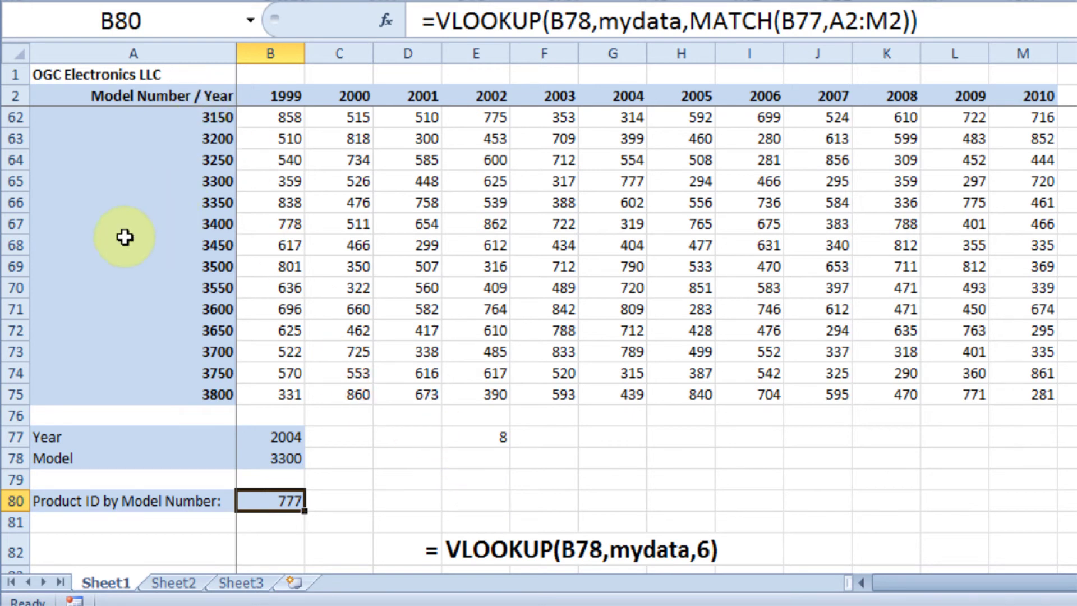
{"action": "left_click", "coordinate": [15, 181]}
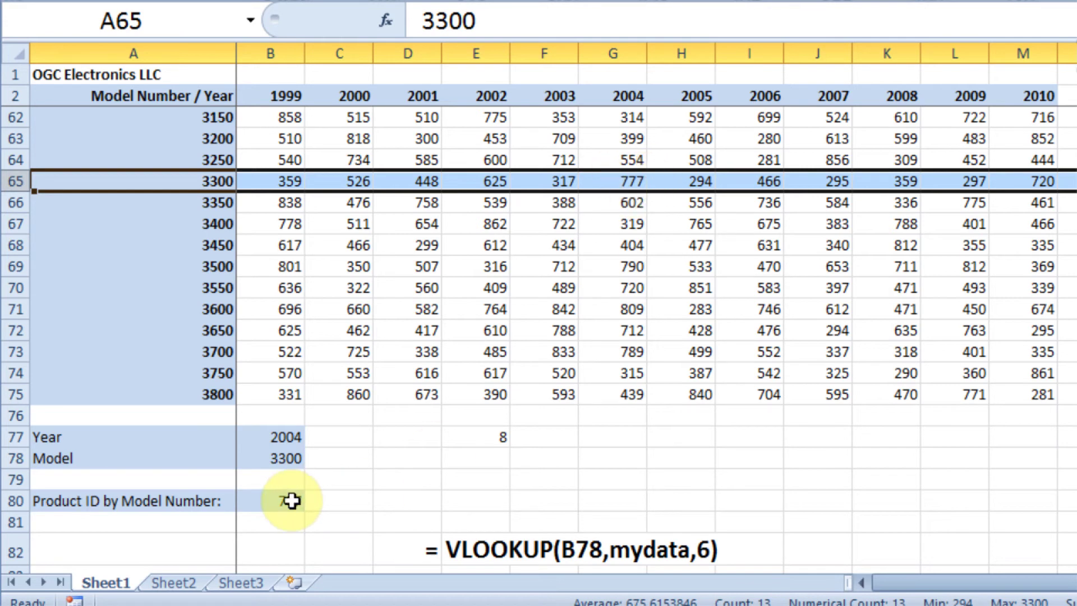
Set the model in B78 to 3650 and the year in B77 to 2001.
{"action": "left_click", "coordinate": [287, 460]}
{"action": "type", "text": "3650"}
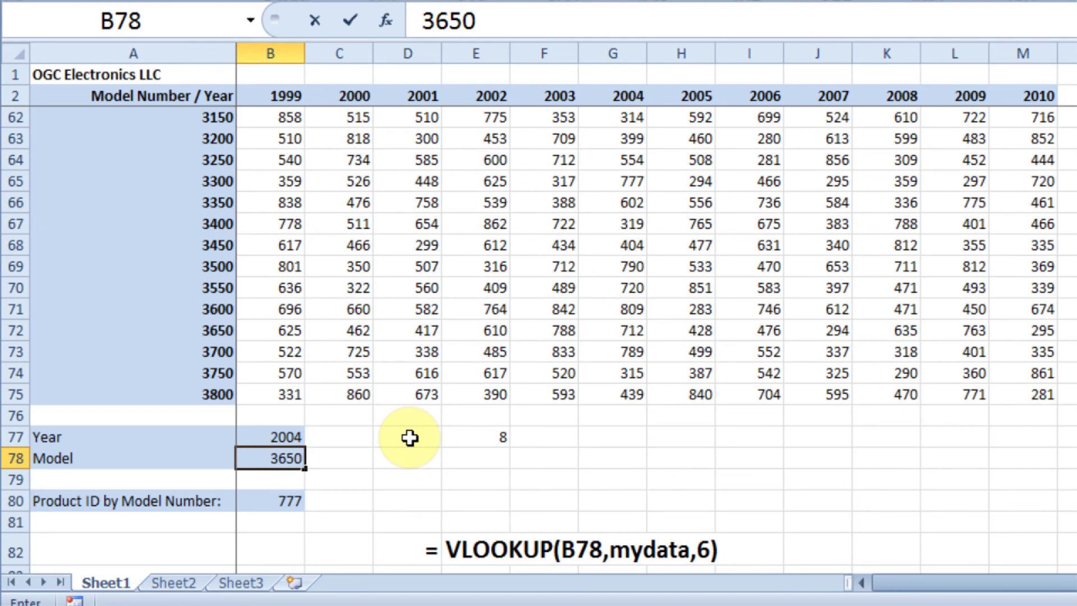
{"action": "left_click", "coordinate": [277, 436]}
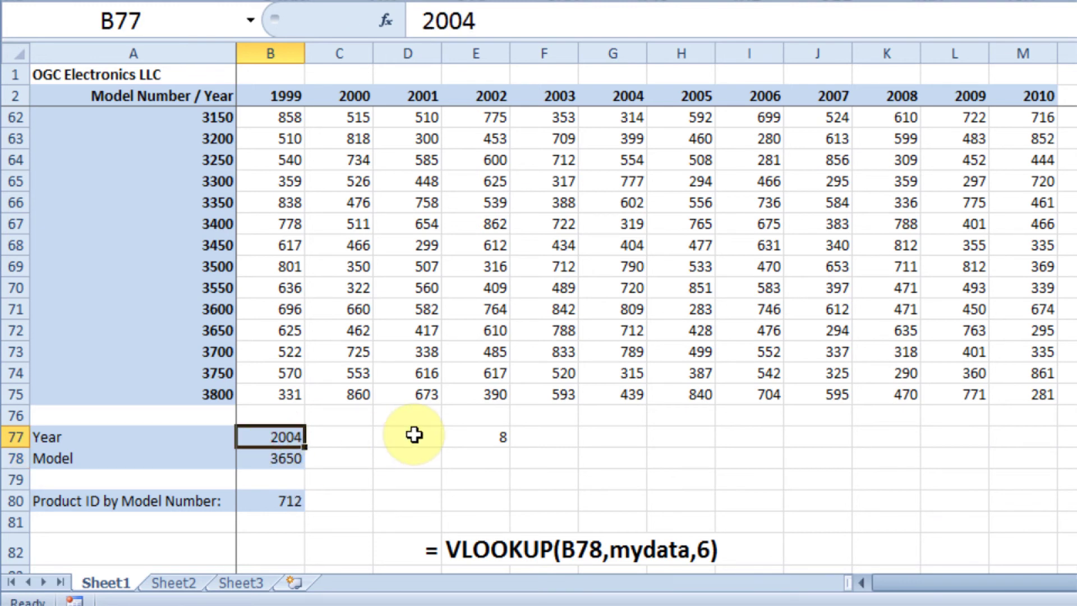
{"action": "type", "text": "2001"}
{"action": "key", "text": "Return"}
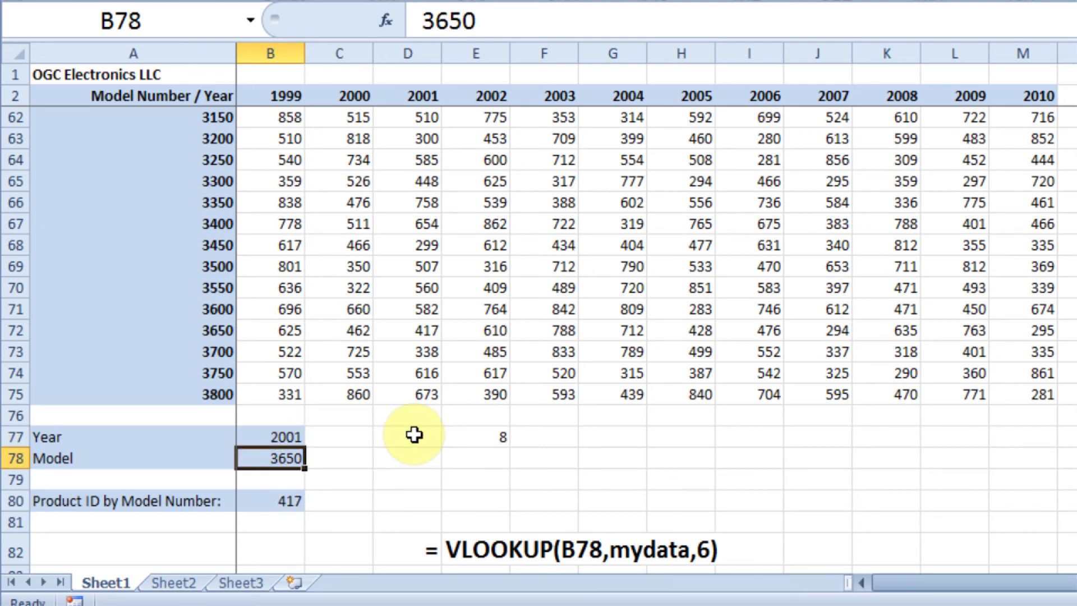
Compare the looked-up product ID with the table row of model 3650, and review the formula in B80.
{"action": "left_click", "coordinate": [15, 330]}
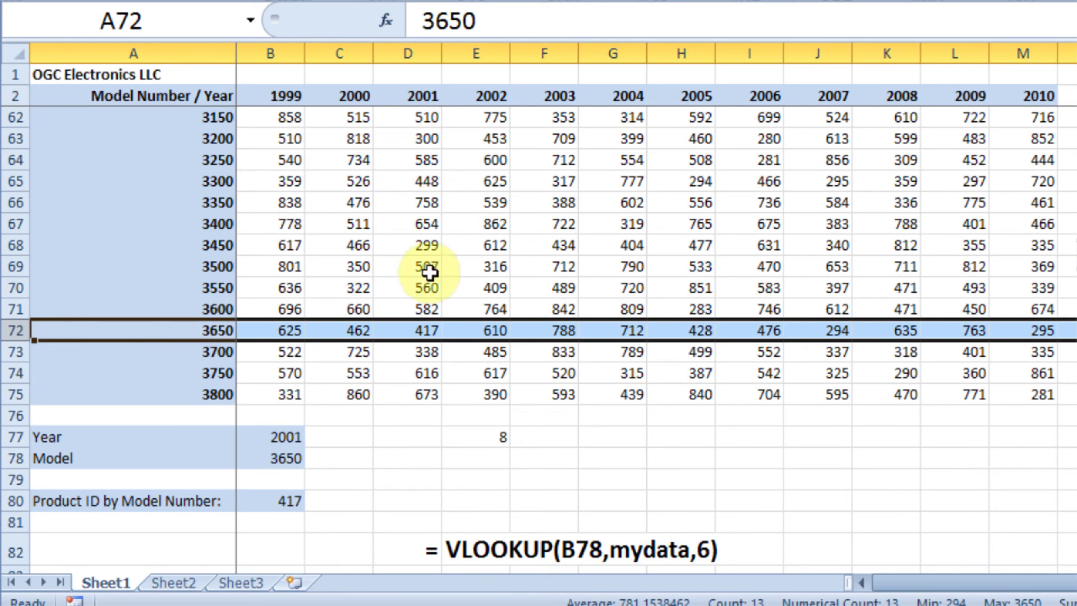
{"action": "left_click", "coordinate": [408, 499]}
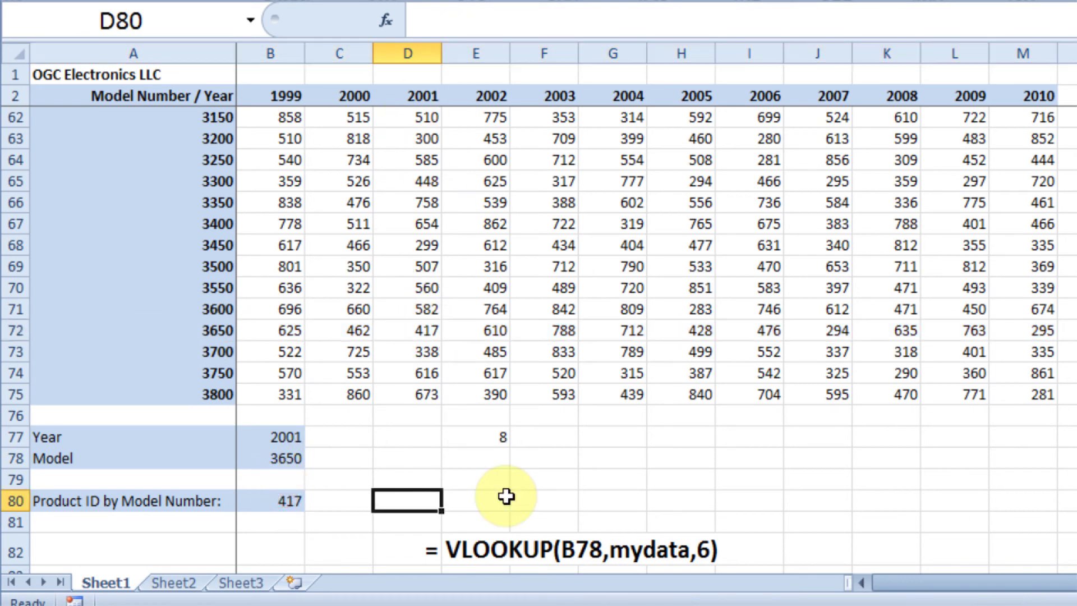
{"action": "left_click", "coordinate": [286, 500]}
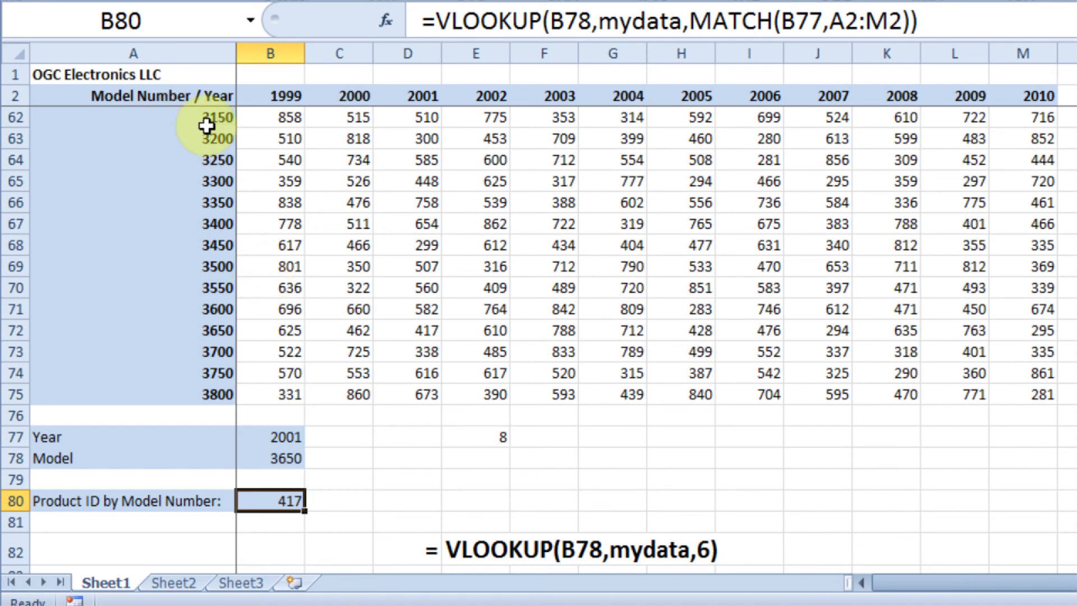